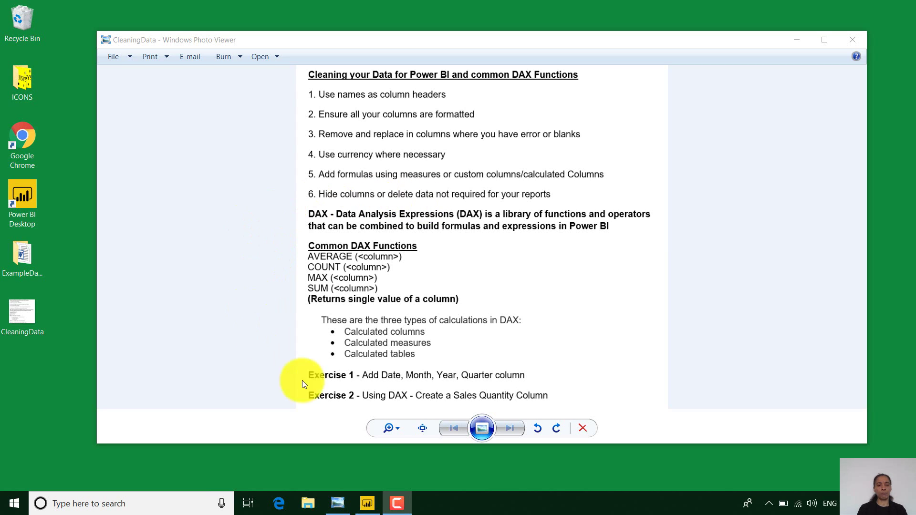
Step: Switch to Power BI Desktop and import the text/CSV file CerealAnalysisYES from the Exercise3 folder
left_click(374, 509)
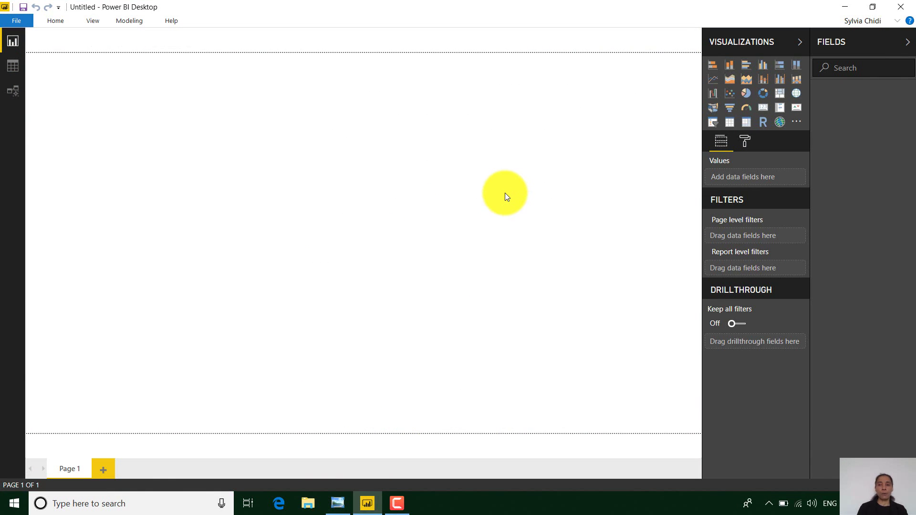
left_click(55, 22)
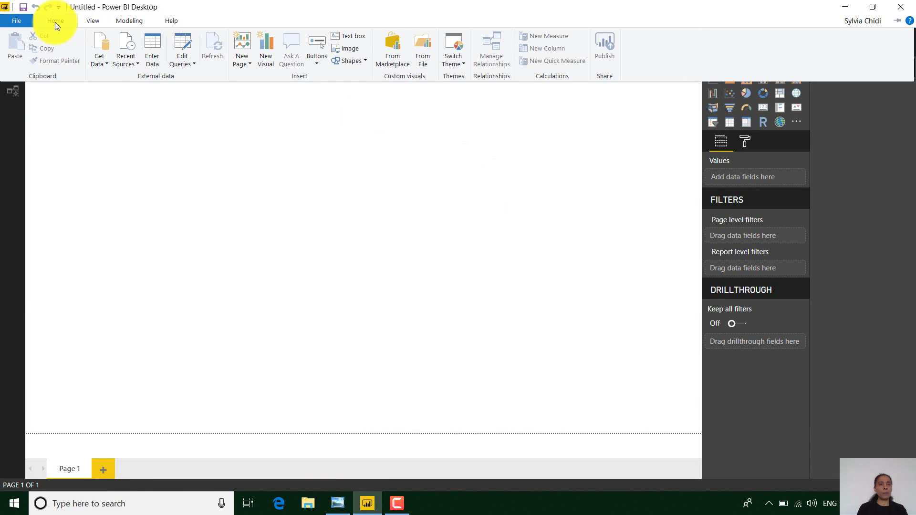
left_click(106, 64)
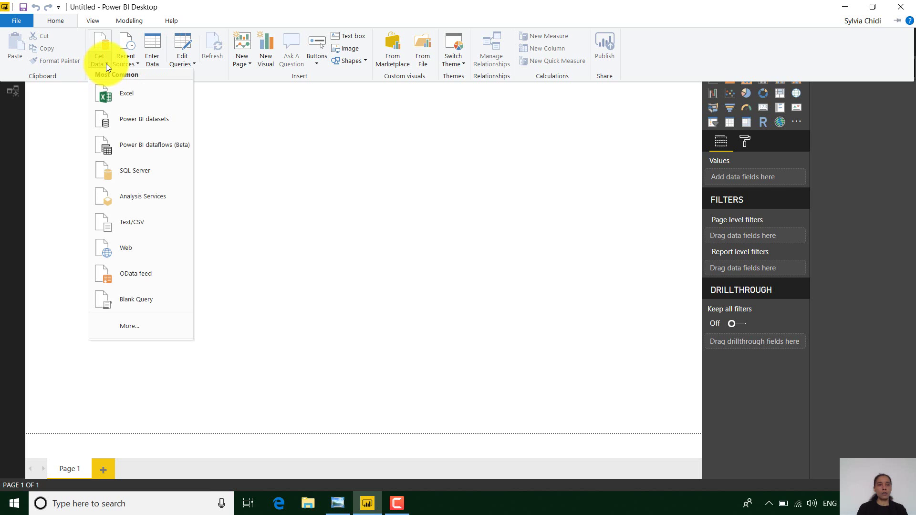
left_click(126, 223)
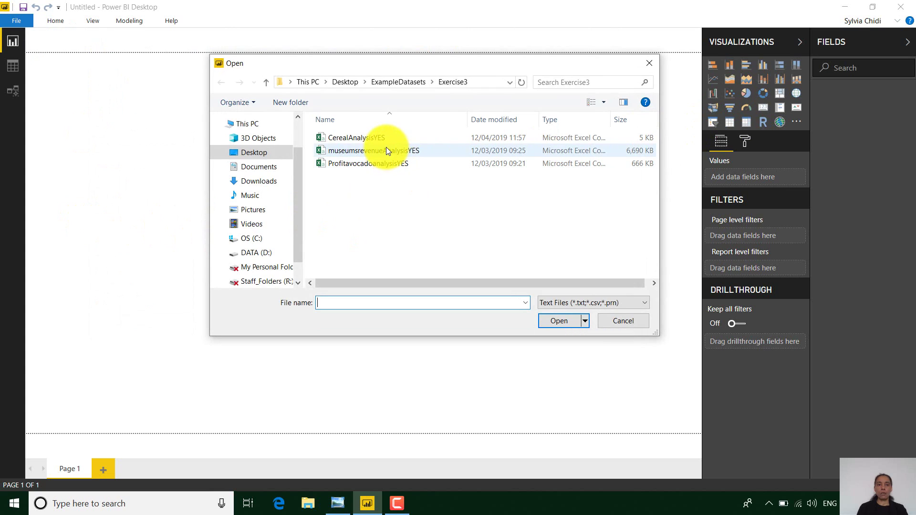
left_click(386, 141)
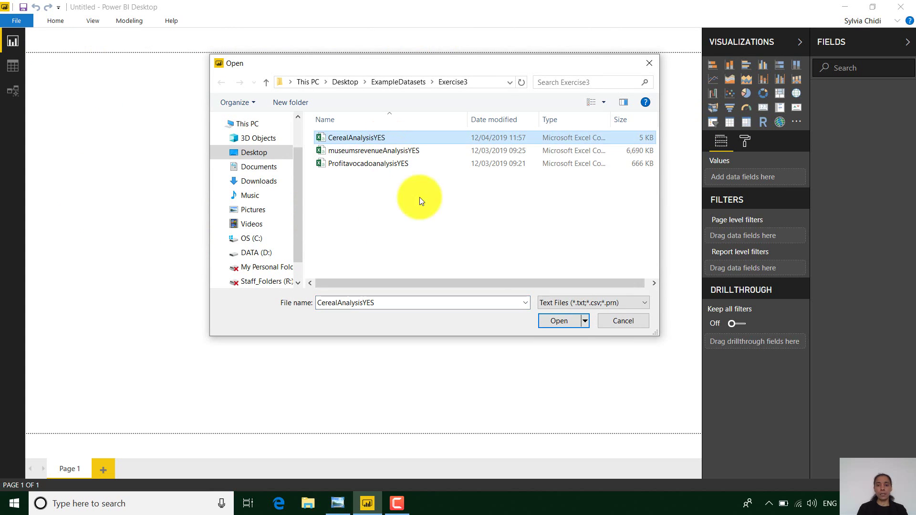
left_click(555, 324)
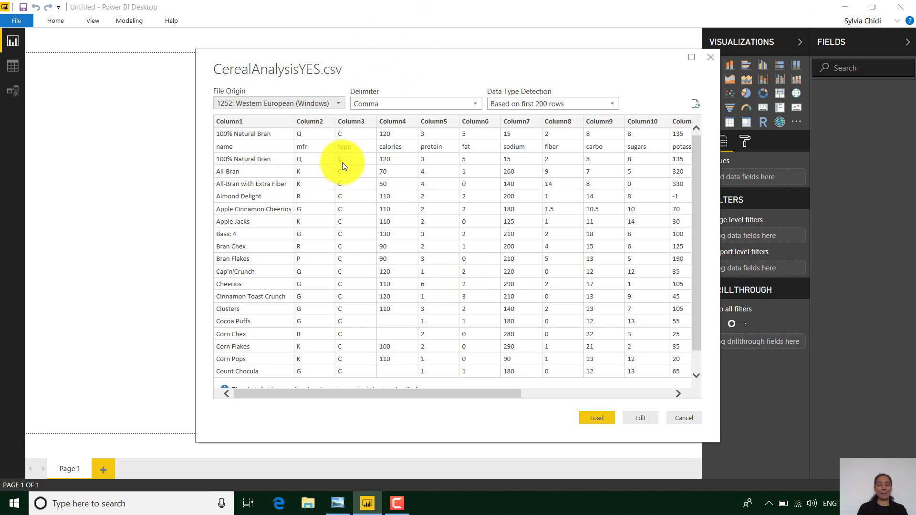
Step: Review the CerealAnalysisYES.csv preview and open the data for editing in Power Query instead of loading it directly
left_click(658, 424)
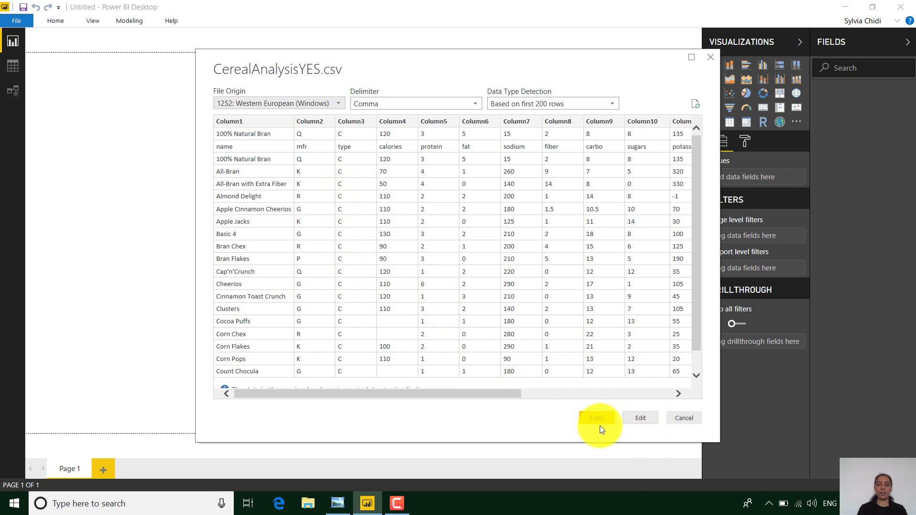
left_click_drag(459, 398, 382, 385)
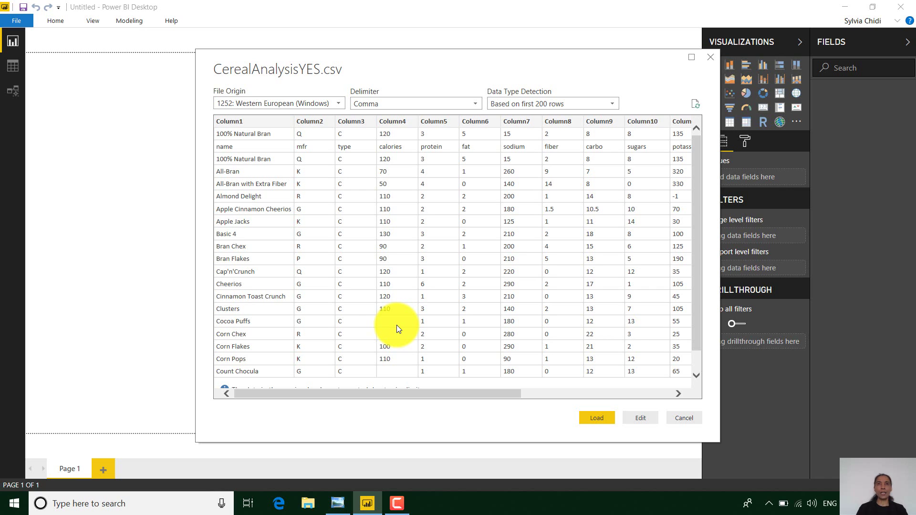
left_click_drag(476, 397, 373, 406)
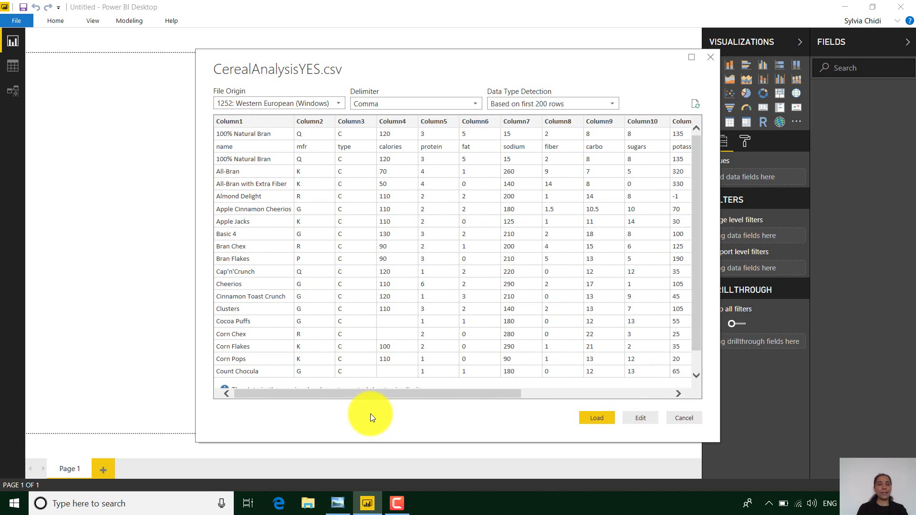
left_click(636, 428)
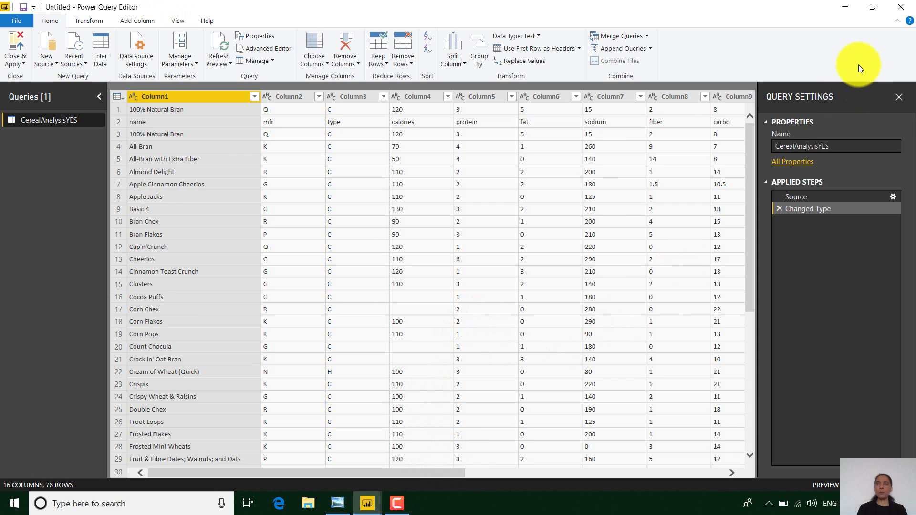
Step: Consult the column header guideline in the CleaningData checklist image, and return to the Power Query Editor
left_click(844, 7)
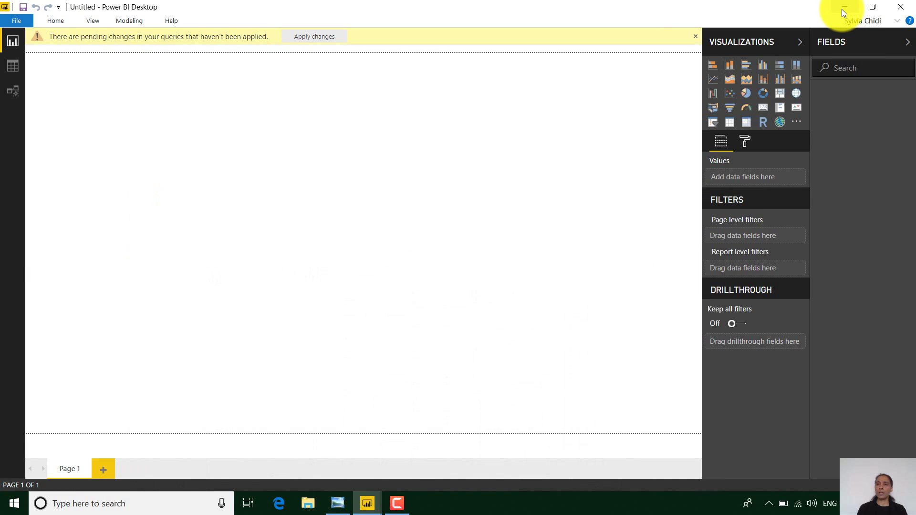
left_click(841, 9)
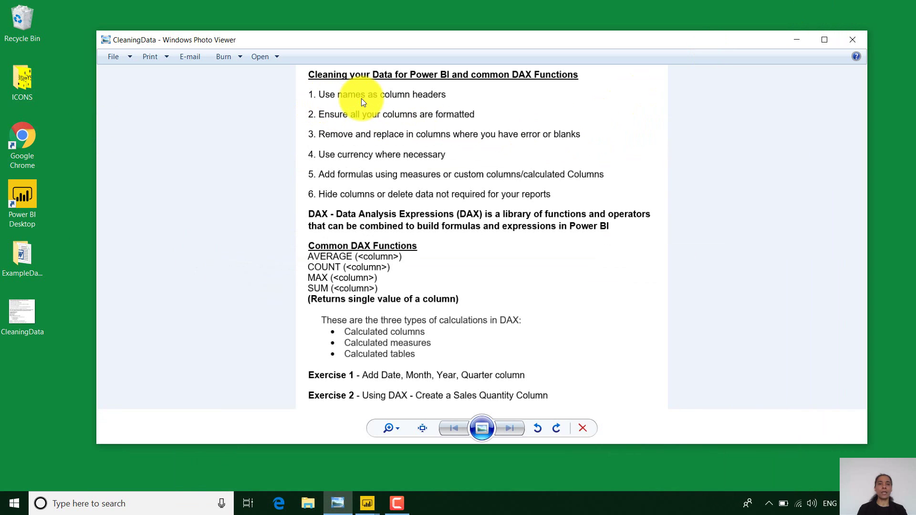
left_click(367, 502)
left_click(410, 469)
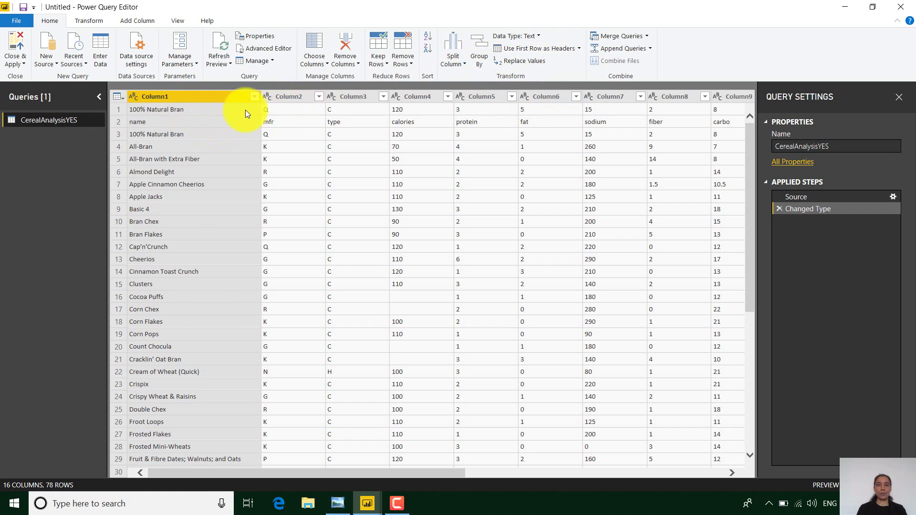
Step: Remove the top 1 row of the CerealAnalysisYES query and use its new first row as column headers
left_click(143, 112)
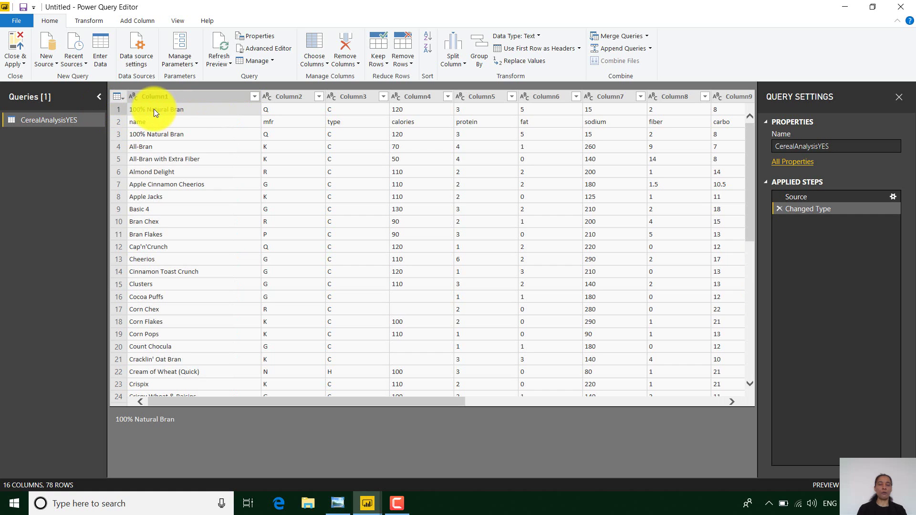
left_click(408, 62)
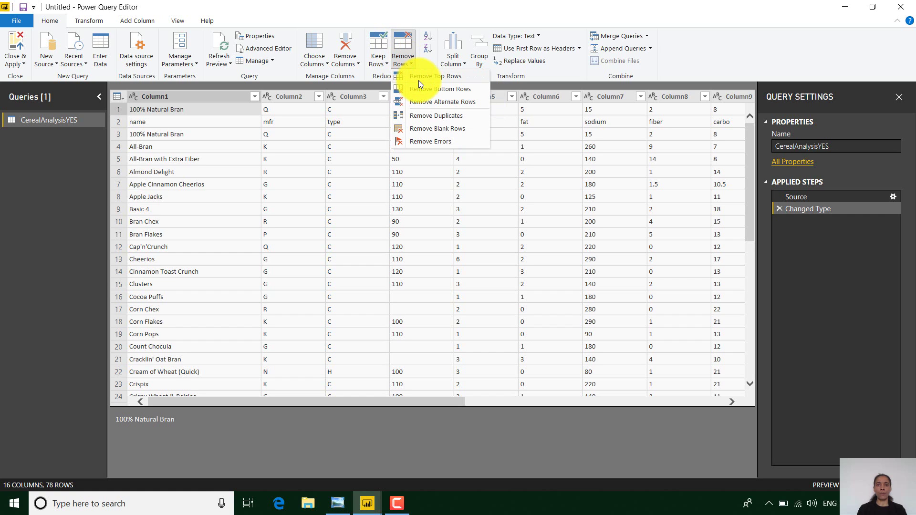
left_click(420, 79)
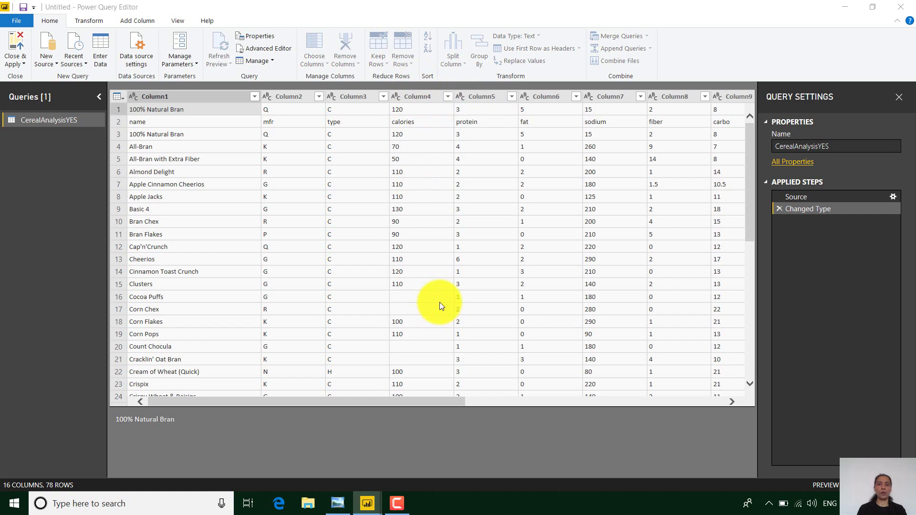
type("1")
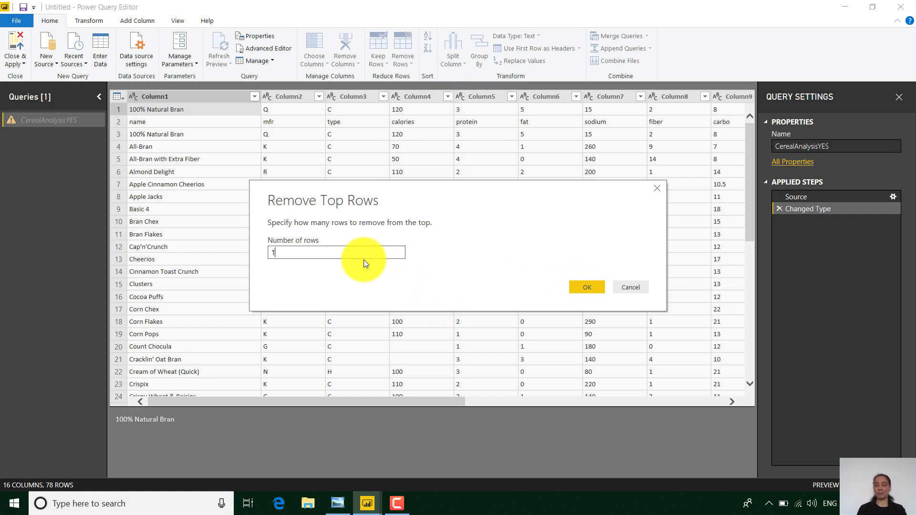
left_click(588, 287)
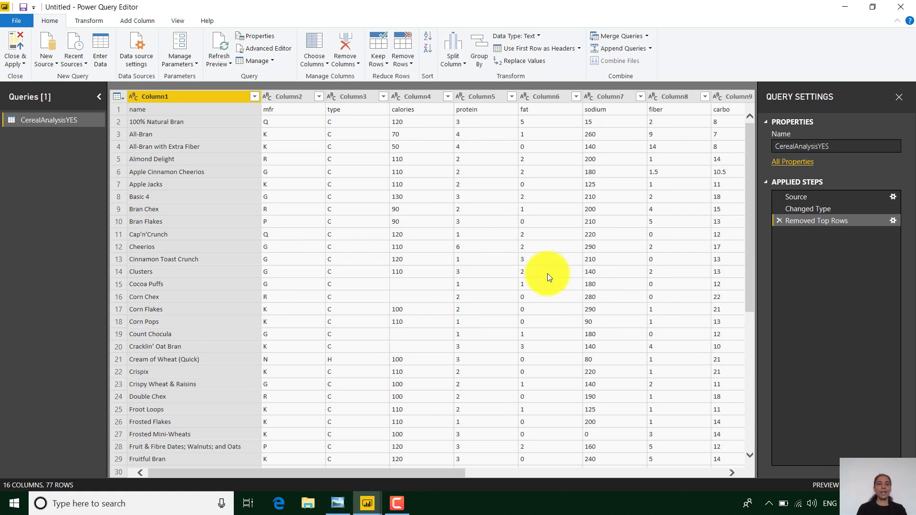
left_click(136, 111)
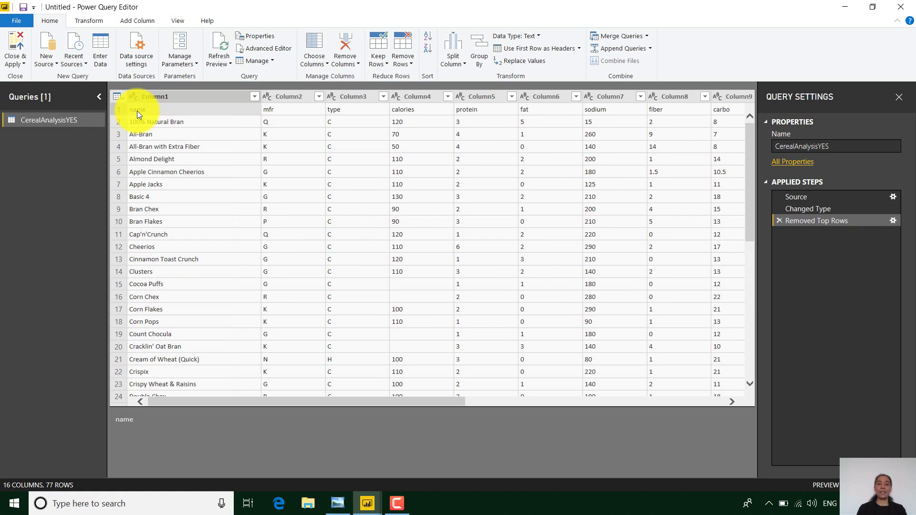
left_click(533, 49)
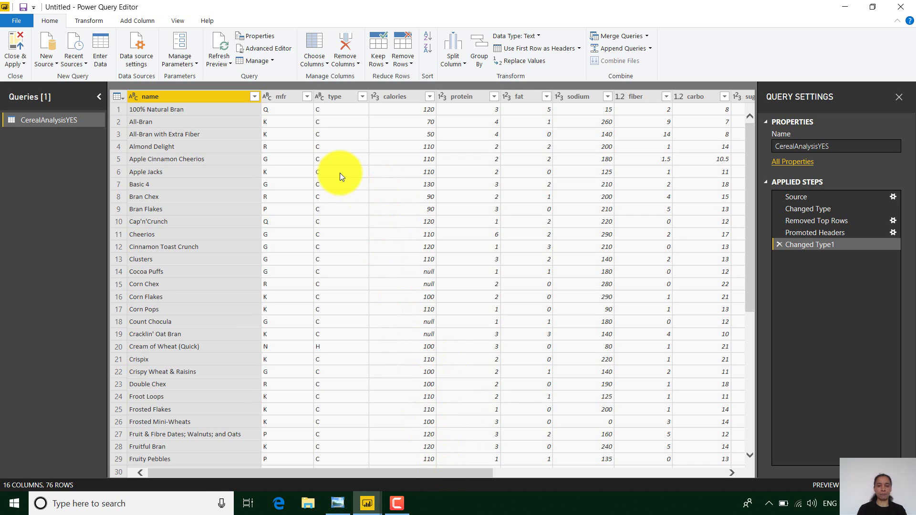
Step: Check the column formatting guideline in the CleaningData checklist image and go back to the Power Query Editor
left_click(841, 8)
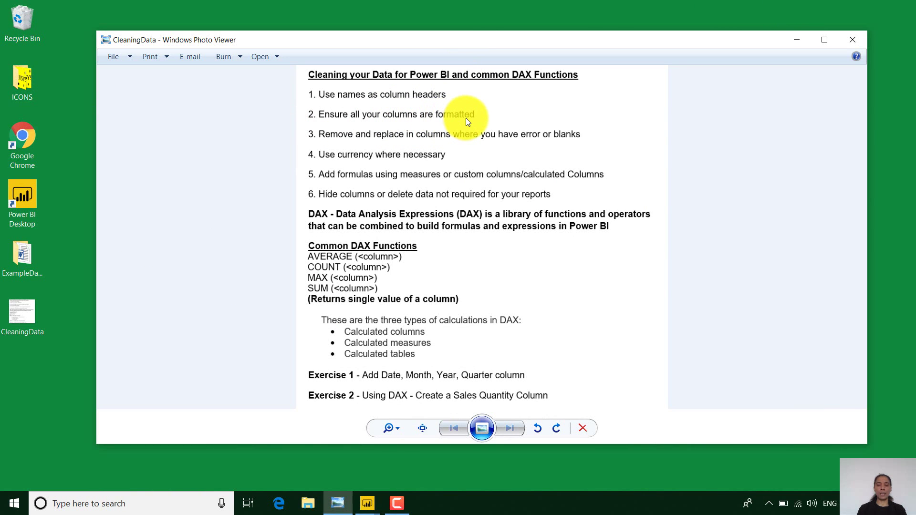
left_click(367, 502)
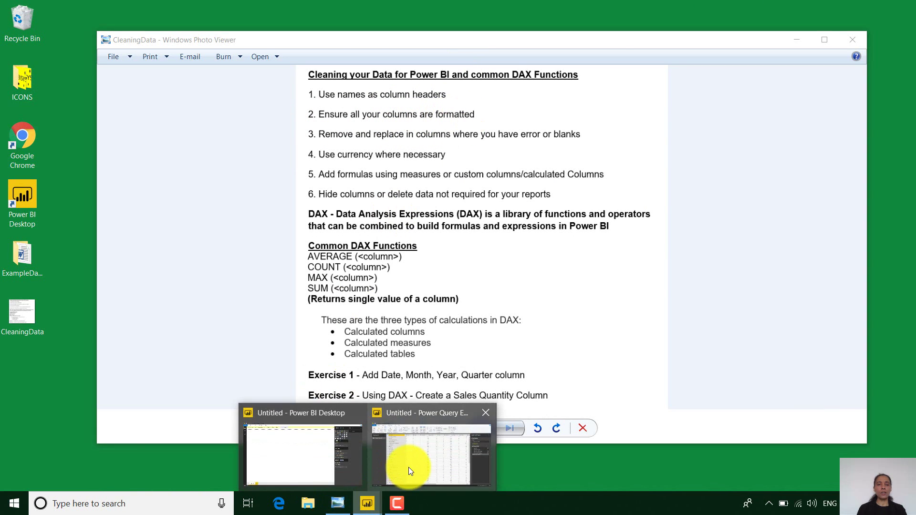
left_click(409, 467)
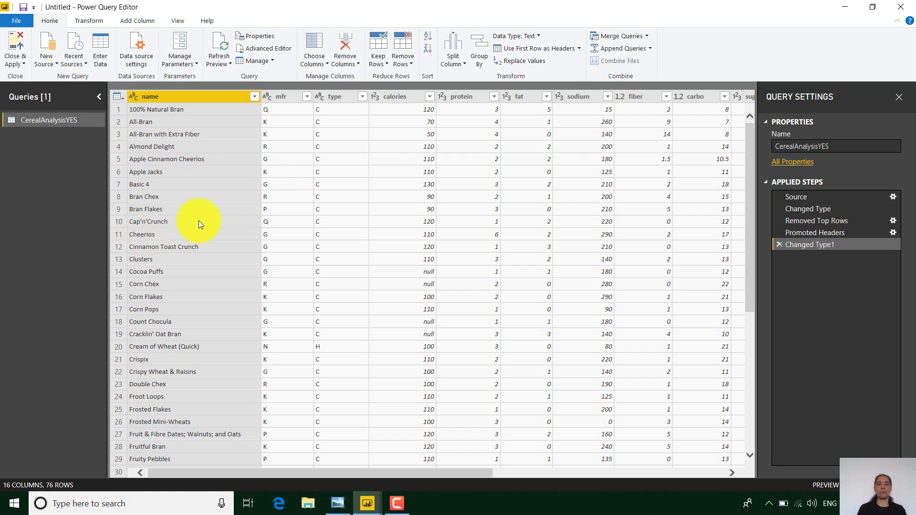
Step: Inspect the calories column and the split and data type options available for the name column
left_click(392, 97)
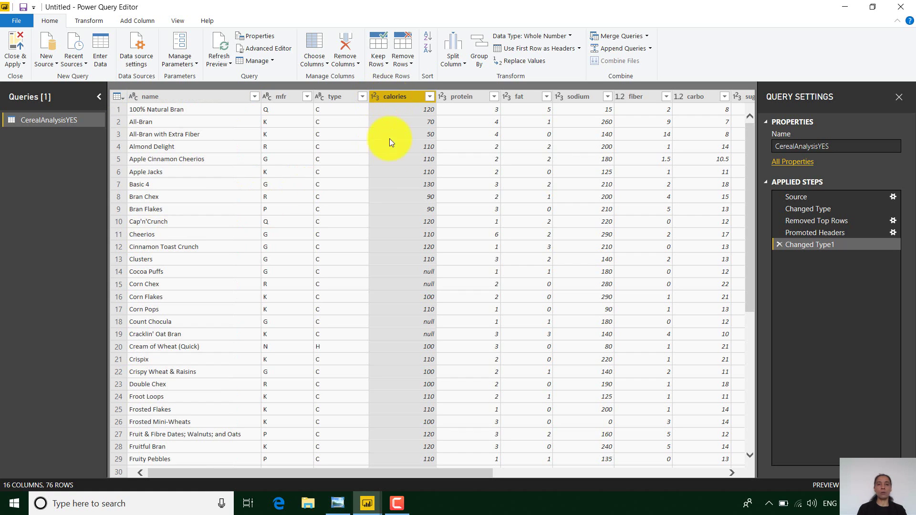
left_click(134, 97)
right_click(135, 96)
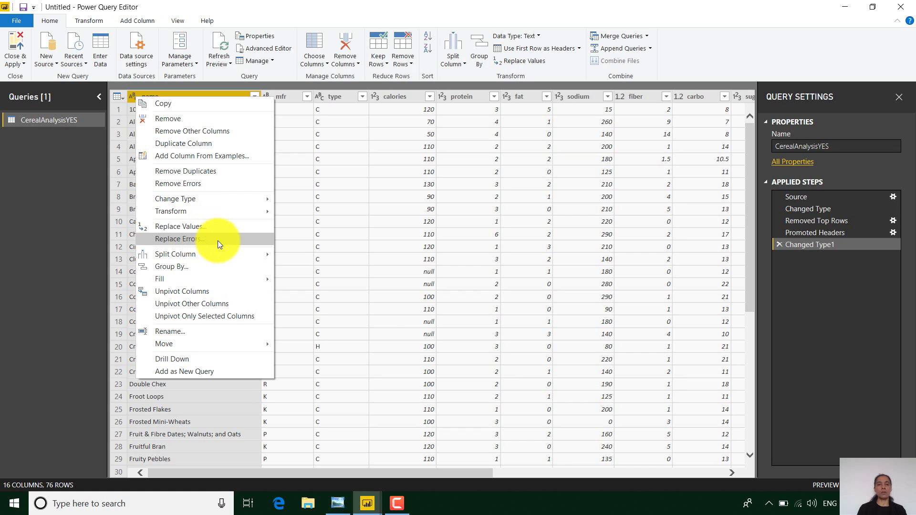
mouse_move(204, 257)
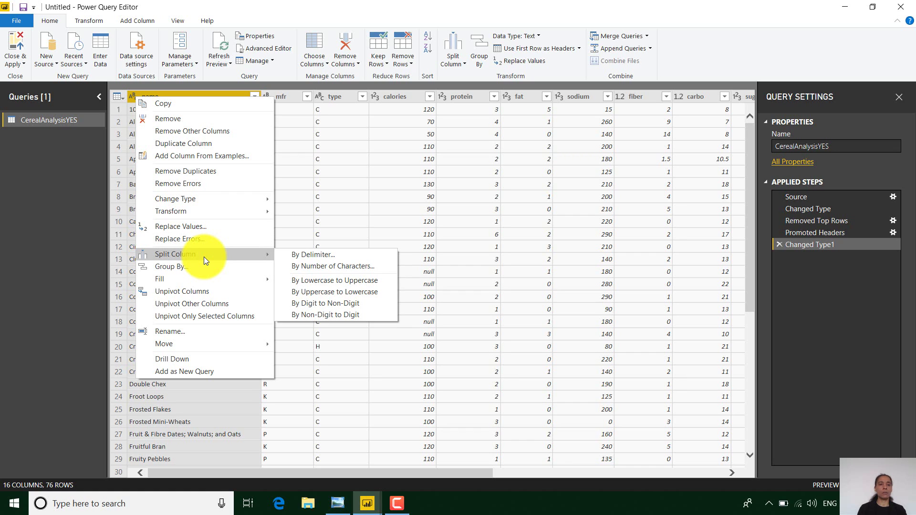
mouse_move(192, 286)
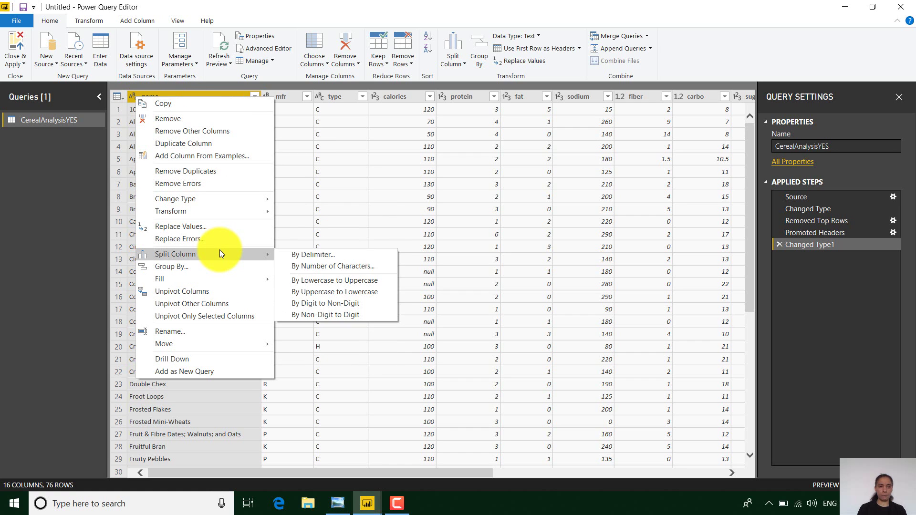
mouse_move(173, 198)
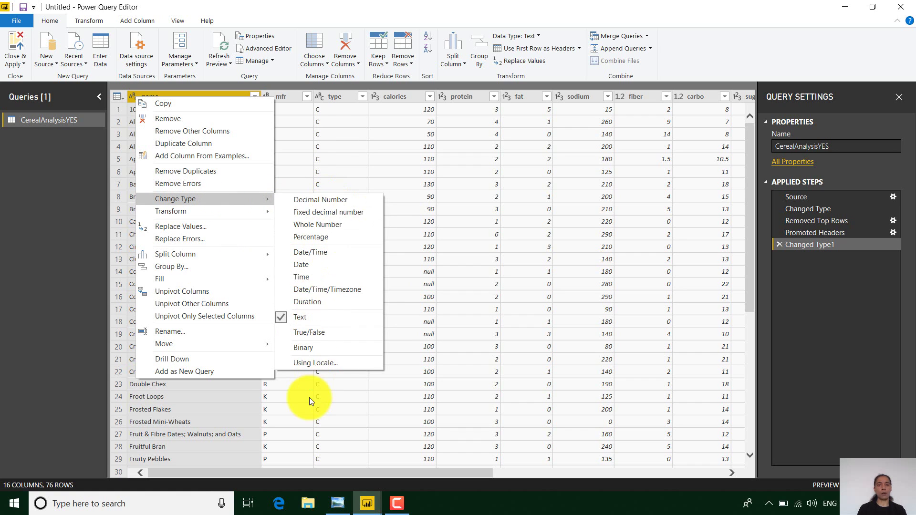
left_click(289, 99)
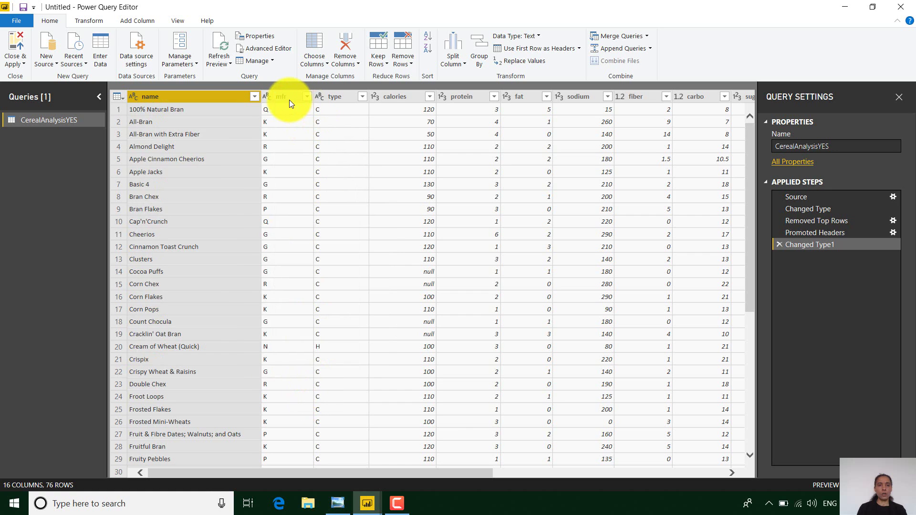
Step: Change the rating column's data type to Whole Number, replacing its current type conversion
left_click_drag(394, 473, 673, 470)
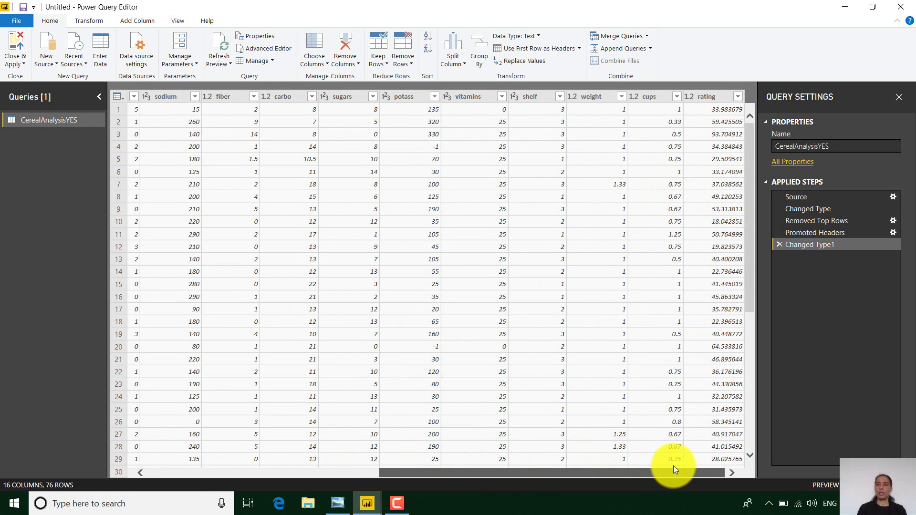
mouse_move(673, 466)
left_mouse_down()
mouse_move(553, 449)
mouse_move(328, 459)
mouse_move(685, 457)
left_mouse_up()
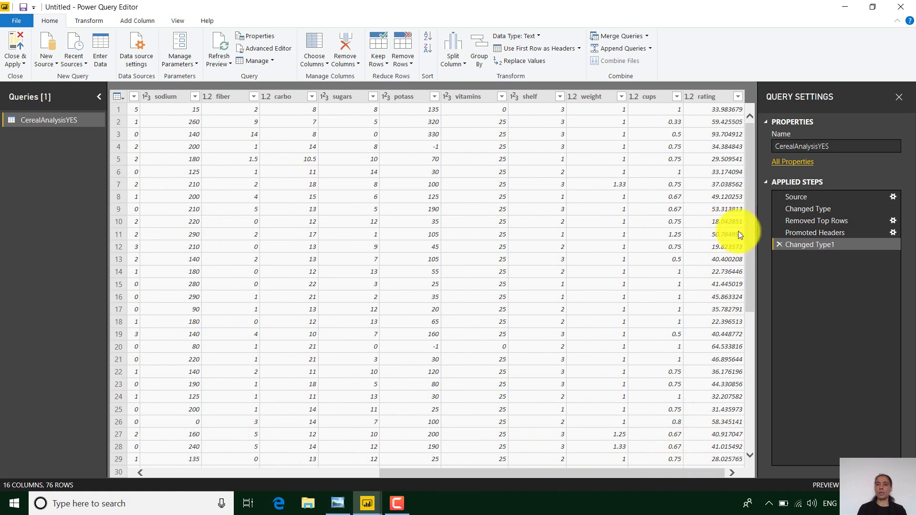
left_click(713, 99)
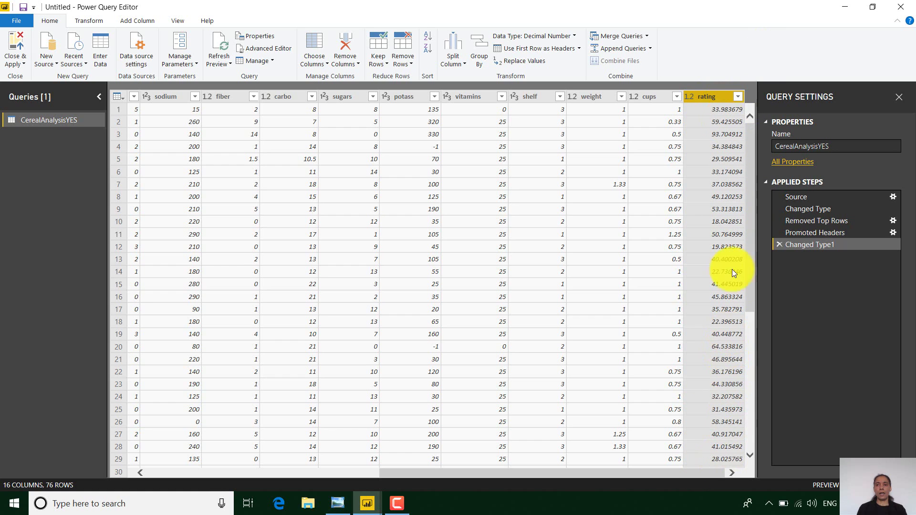
right_click(695, 98)
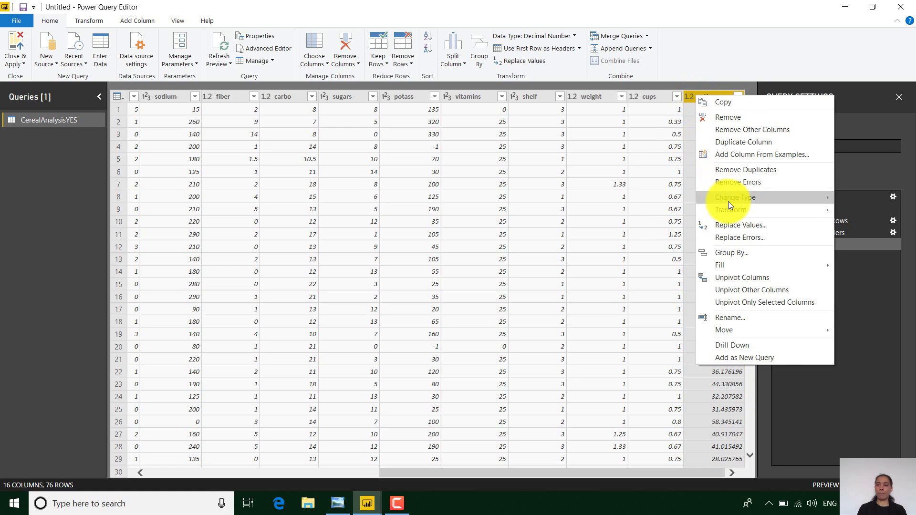
mouse_move(729, 198)
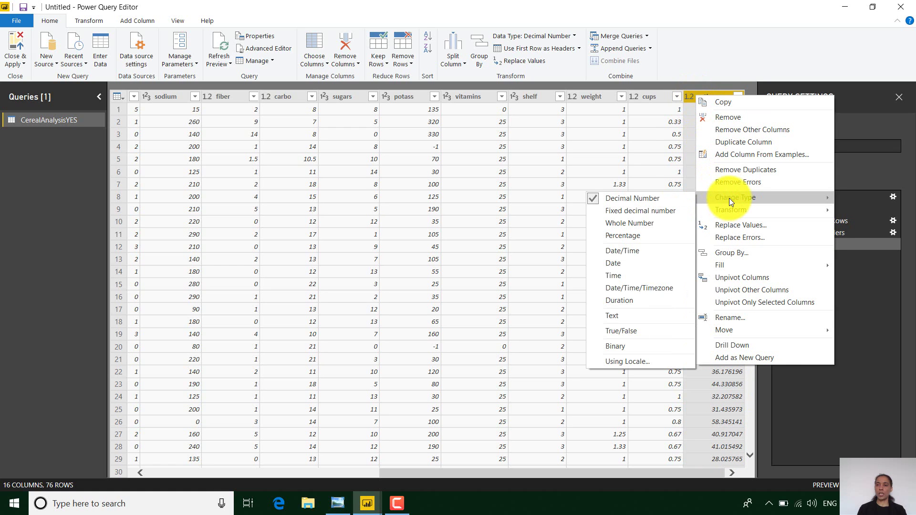
left_click(642, 224)
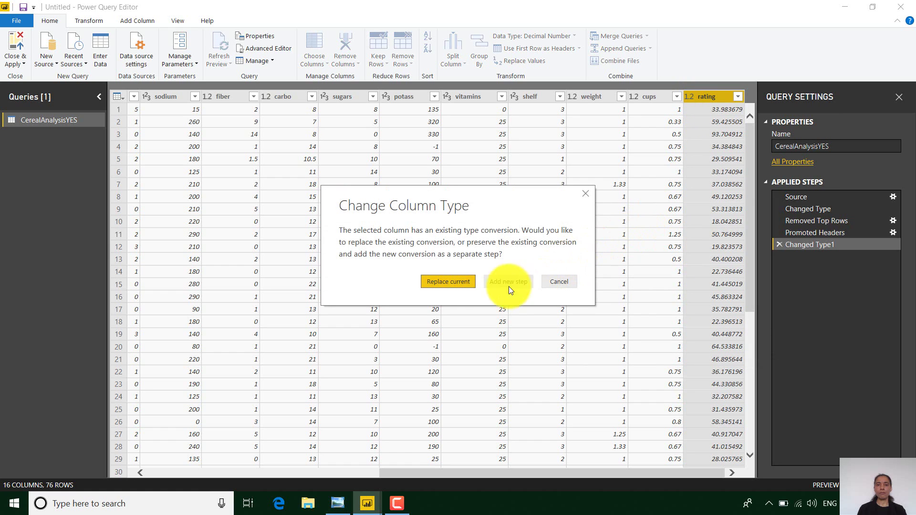
left_click(451, 284)
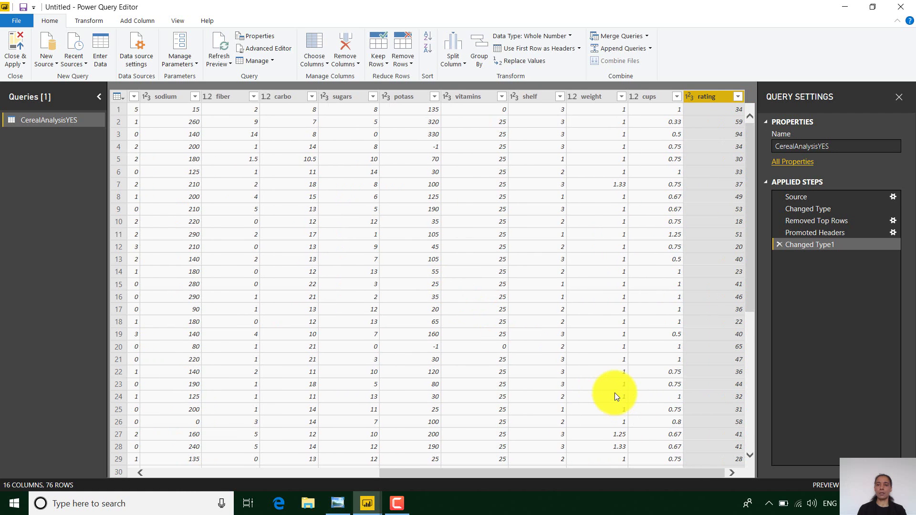
Step: Fill the null cells in the calories column downward with the value above them
left_click_drag(494, 473, 222, 480)
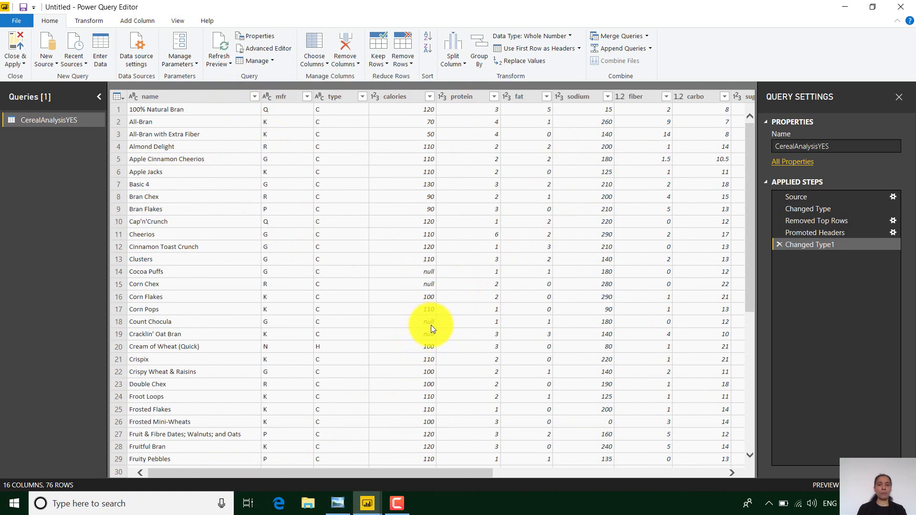
left_click(432, 270)
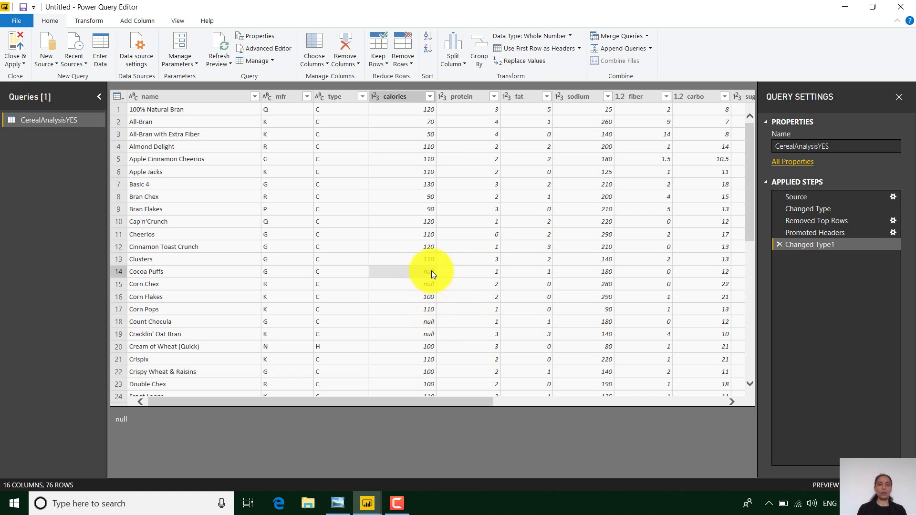
left_click(429, 287)
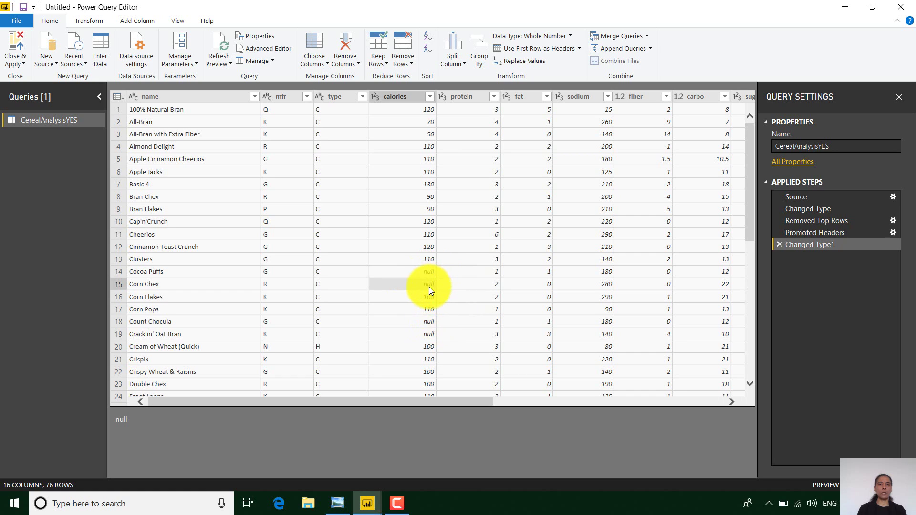
left_click(428, 322)
left_click(427, 335)
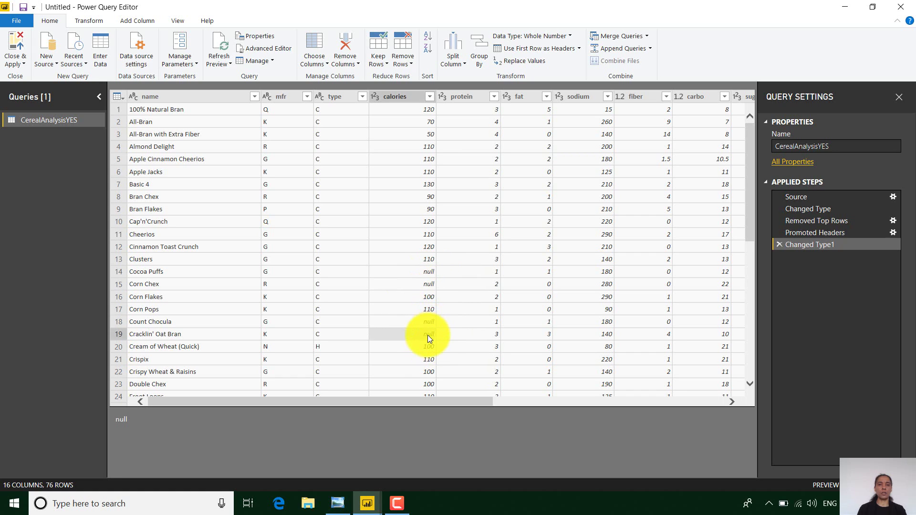
left_click(430, 260)
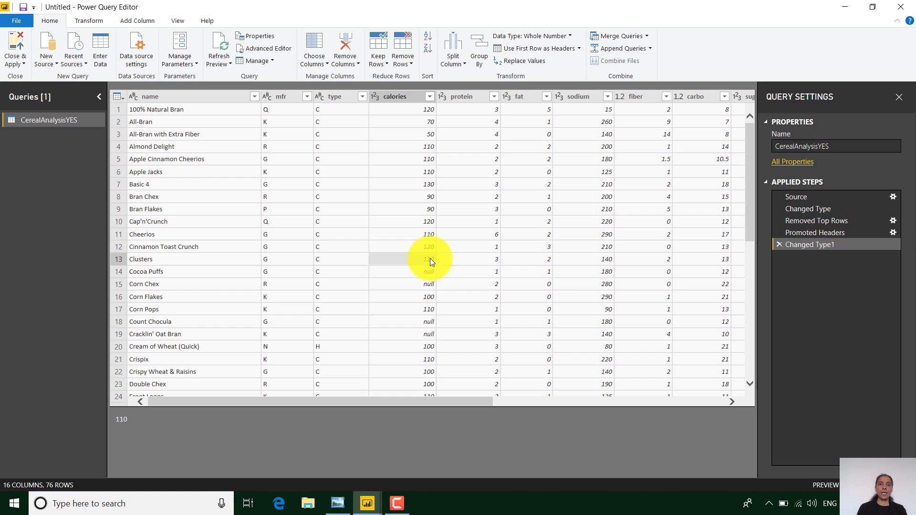
left_click(96, 21)
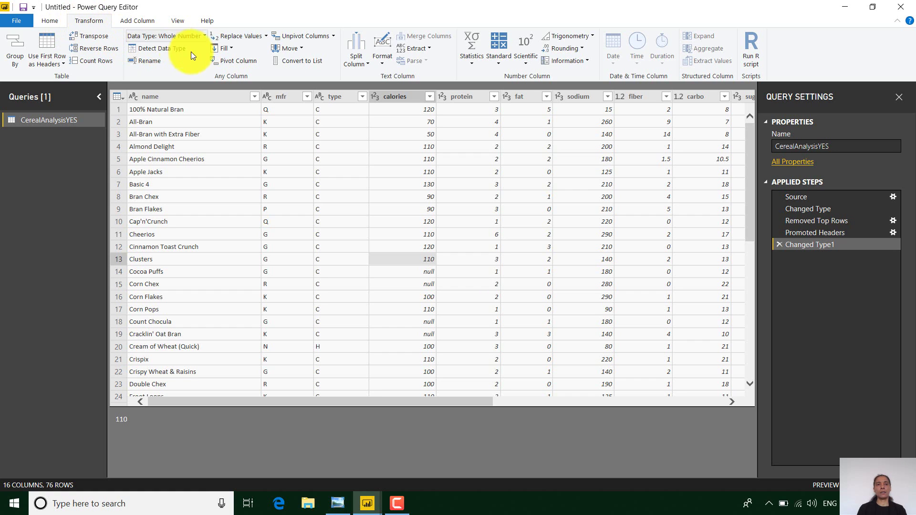
left_click(232, 49)
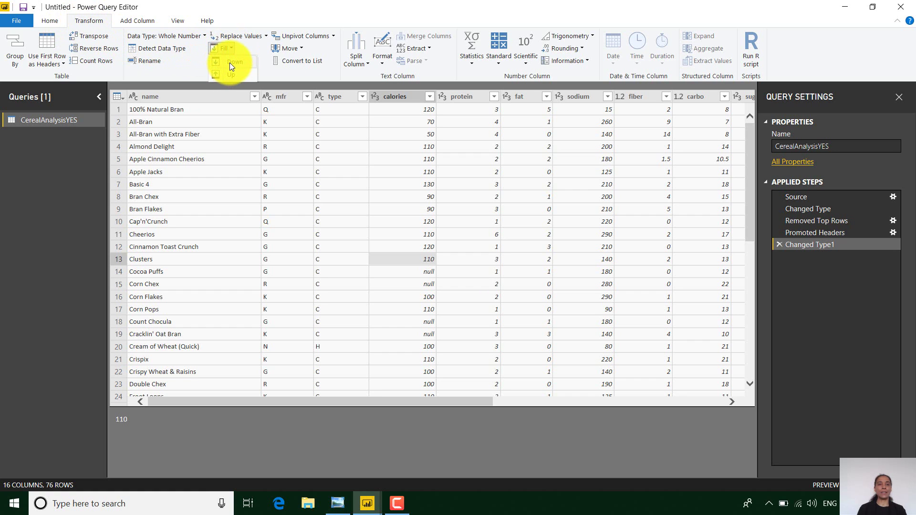
left_click(230, 62)
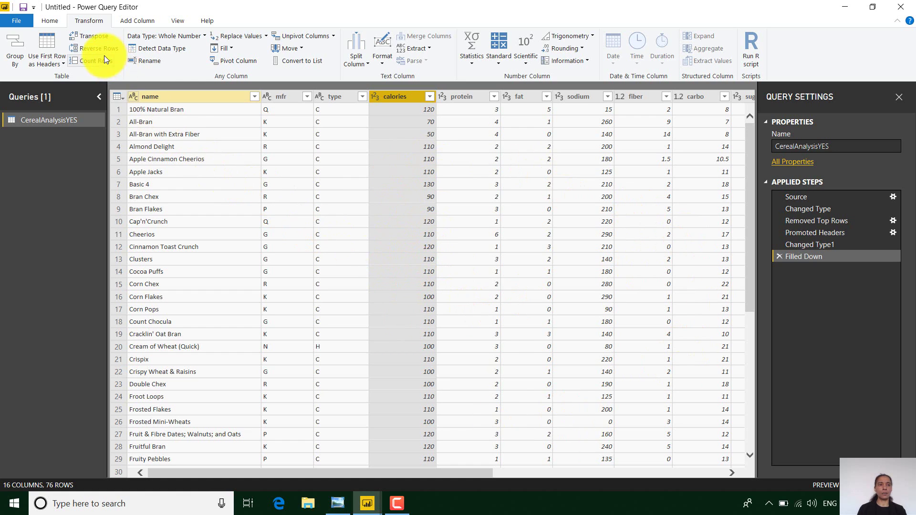
Step: Close the query editor while applying the changes, and bring the Power BI Desktop report window to the front
left_click(52, 21)
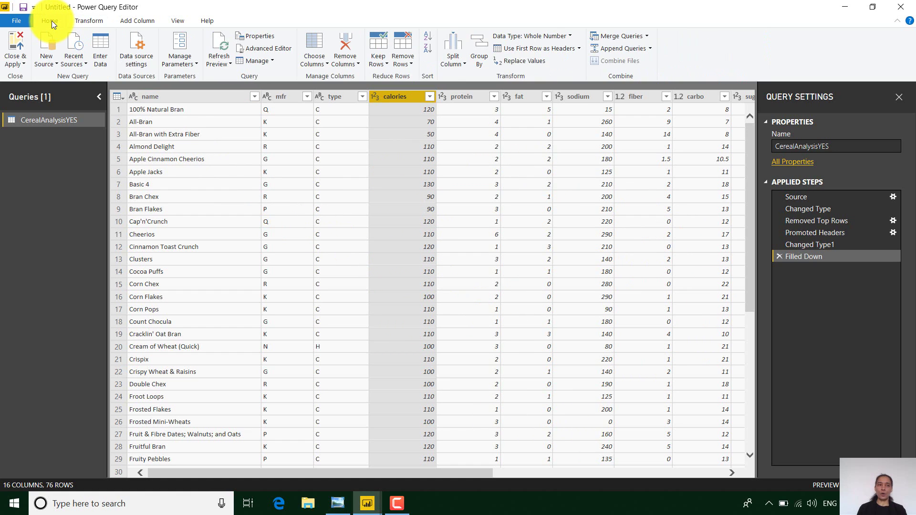
left_click(18, 53)
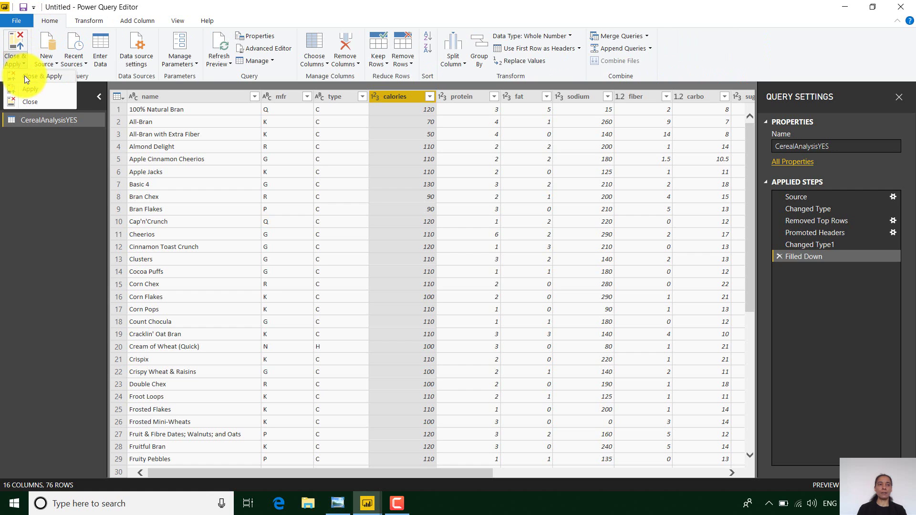
left_click(24, 75)
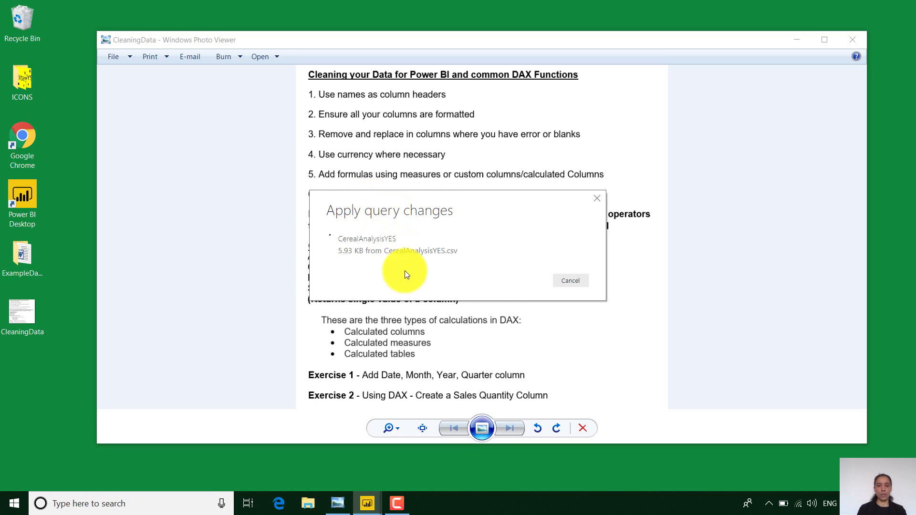
left_click(366, 502)
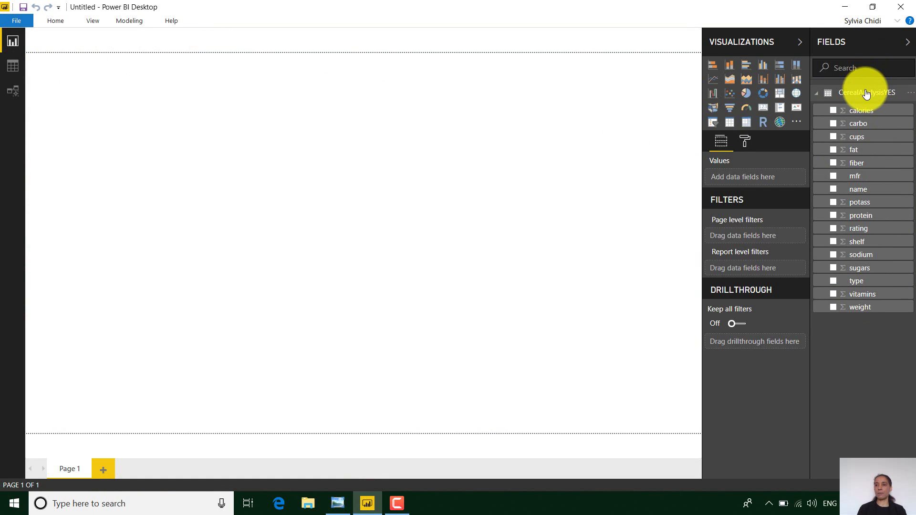
Step: Review the loaded CerealAnalysisYES fields and examine the table's rows and columns in Data view
mouse_move(859, 96)
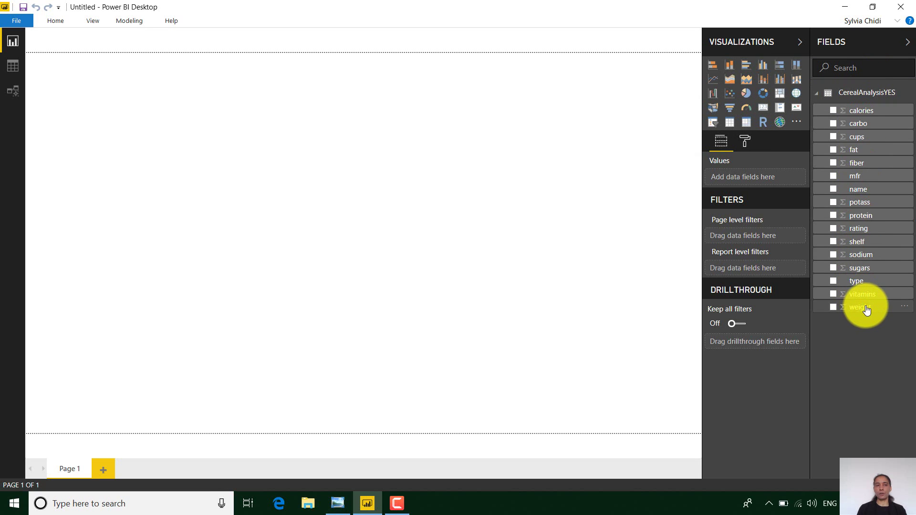
mouse_move(867, 311)
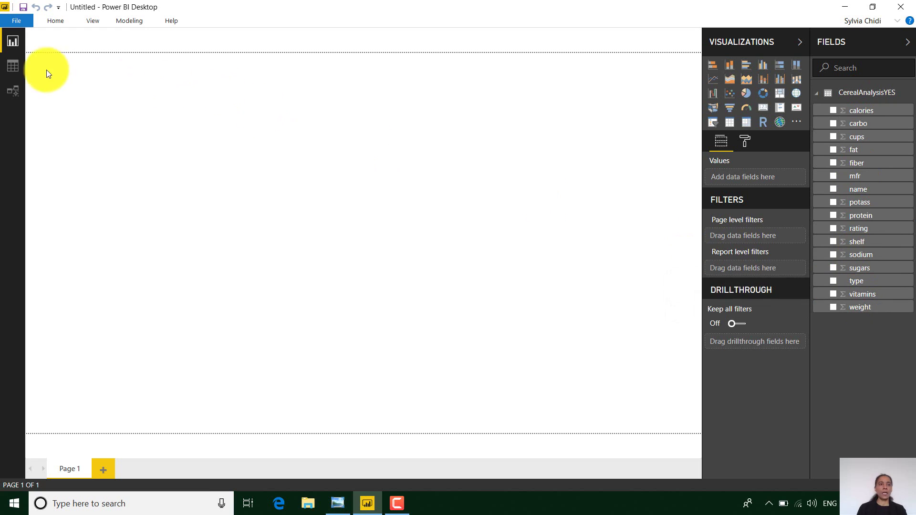
left_click(13, 68)
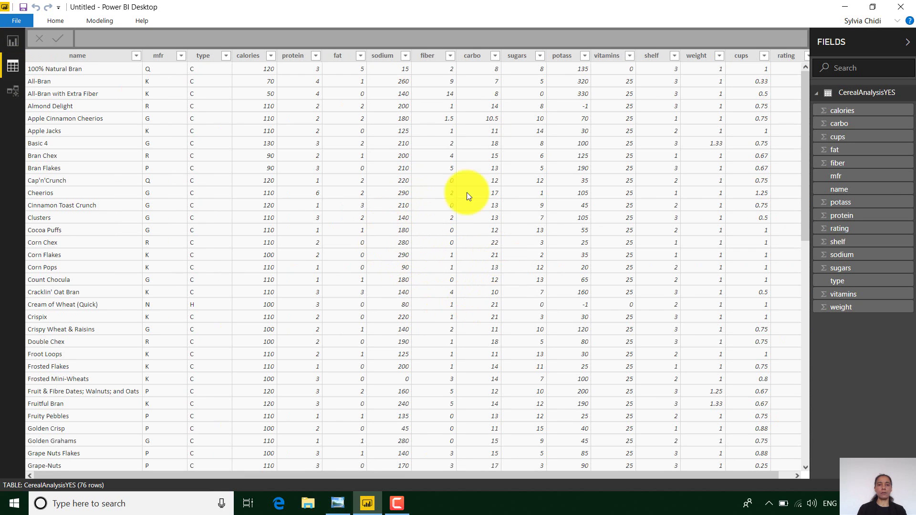
scroll(388, 476, "right", 1)
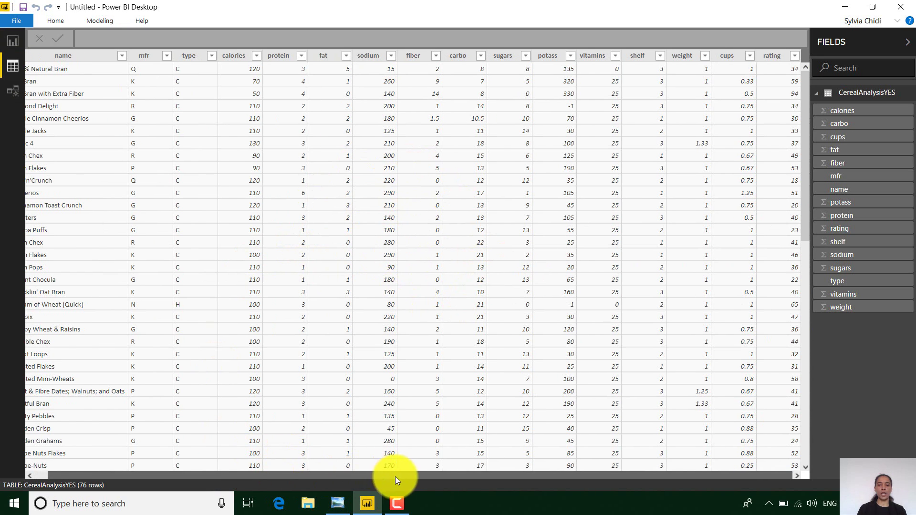
left_click_drag(430, 477, 261, 471)
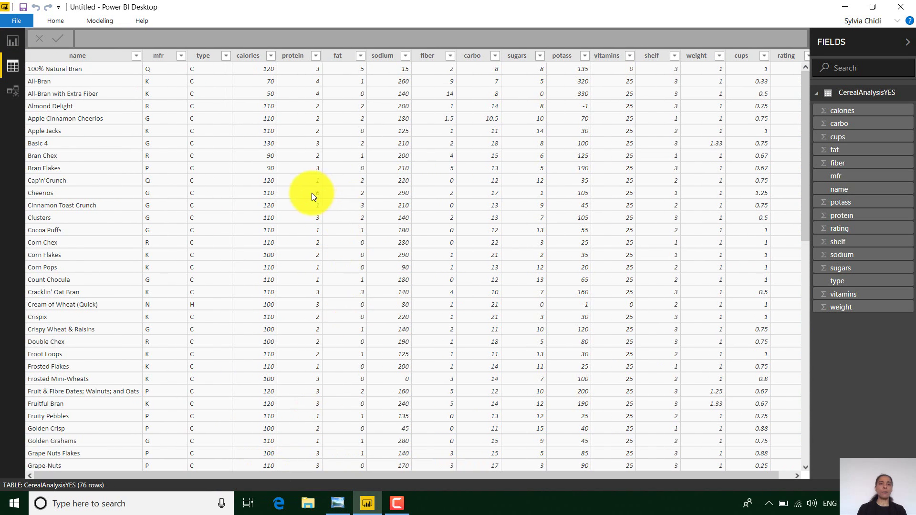
Step: Reopen the CerealAnalysisYES query for editing from the calories column, and close and apply it to return to the data table
left_click(257, 180)
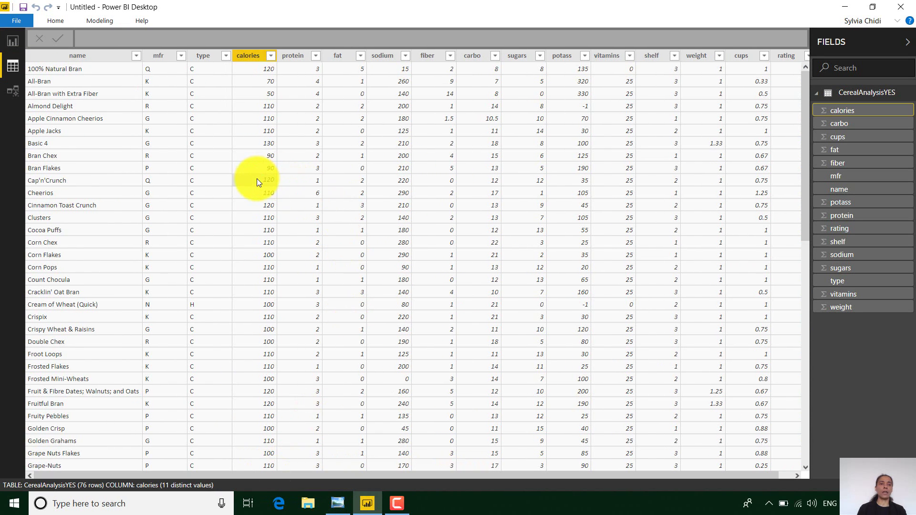
right_click(257, 181)
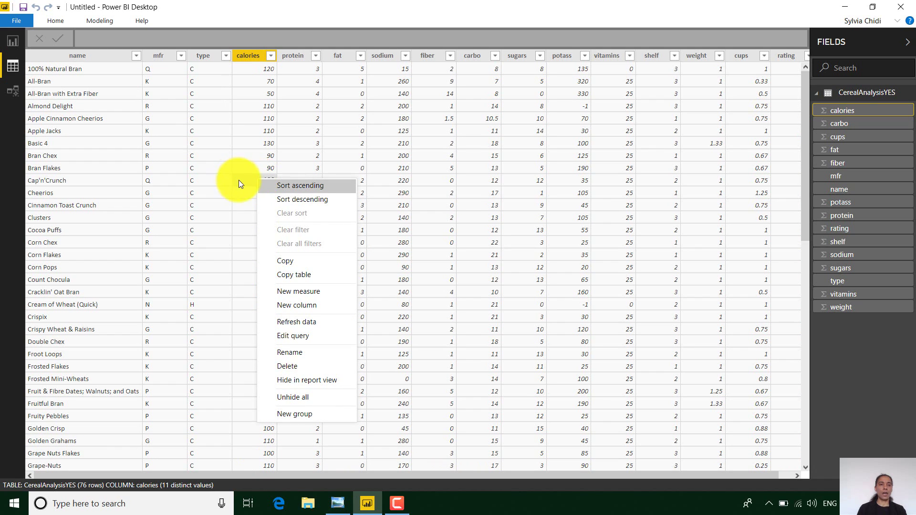
left_click(294, 336)
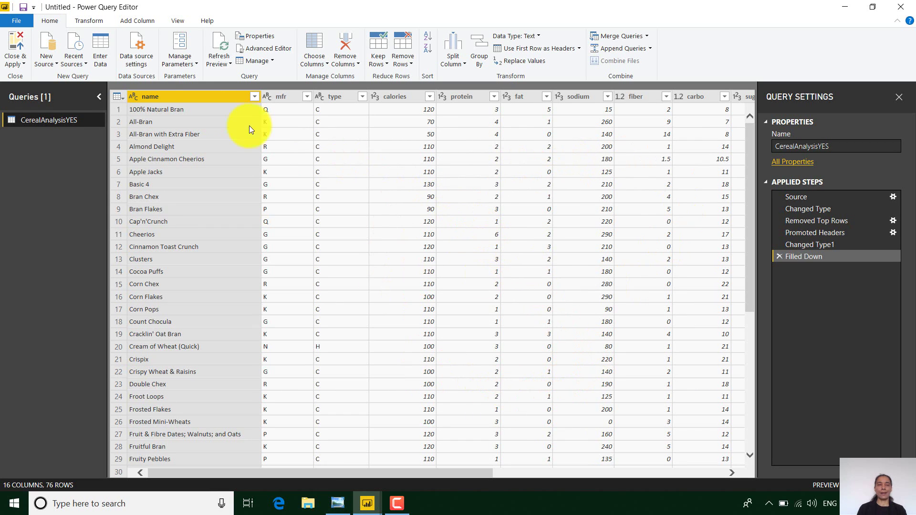
left_click(14, 48)
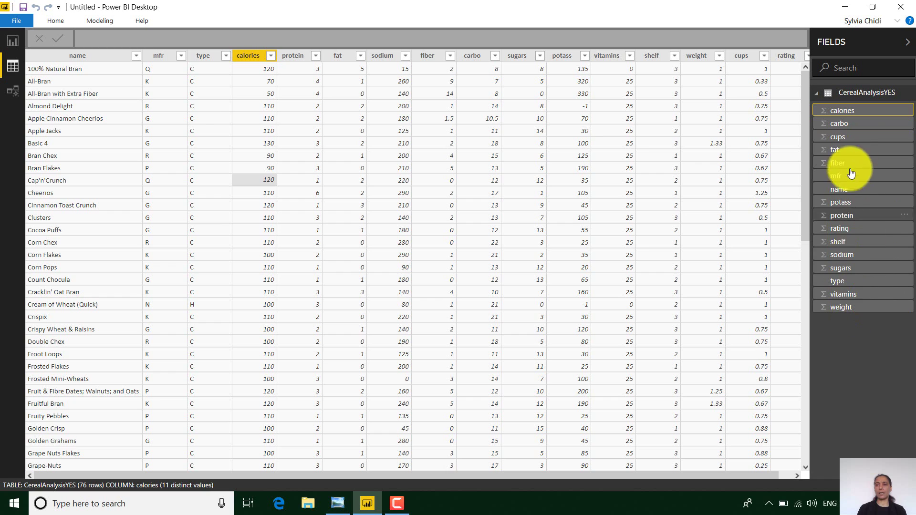
Step: View the options available for the cups field and the commands for getting data and editing queries
right_click(839, 140)
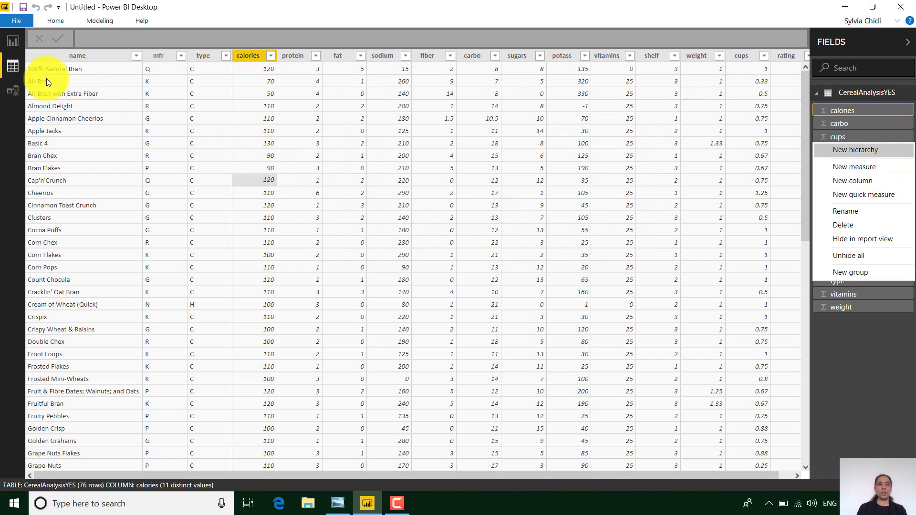
left_click(54, 20)
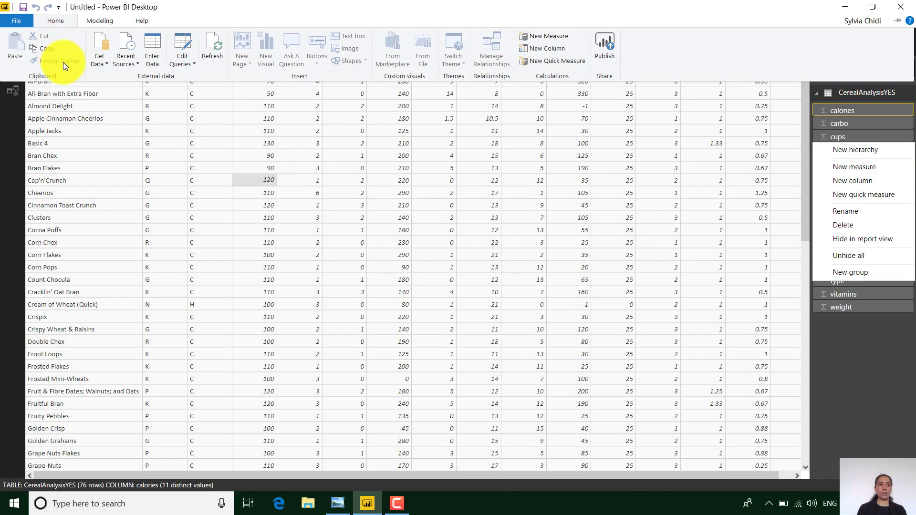